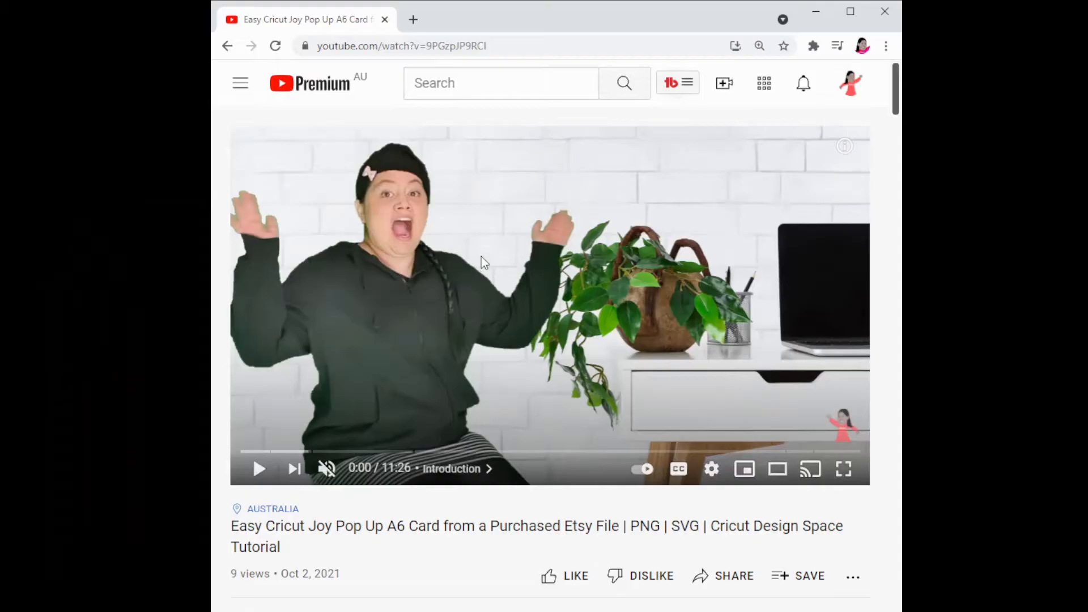
# Proceed to checkout for the card design file with the credit card payment method.
pyautogui.scroll(-8, 616, 409)
pyautogui.scroll(-1, 616, 409)
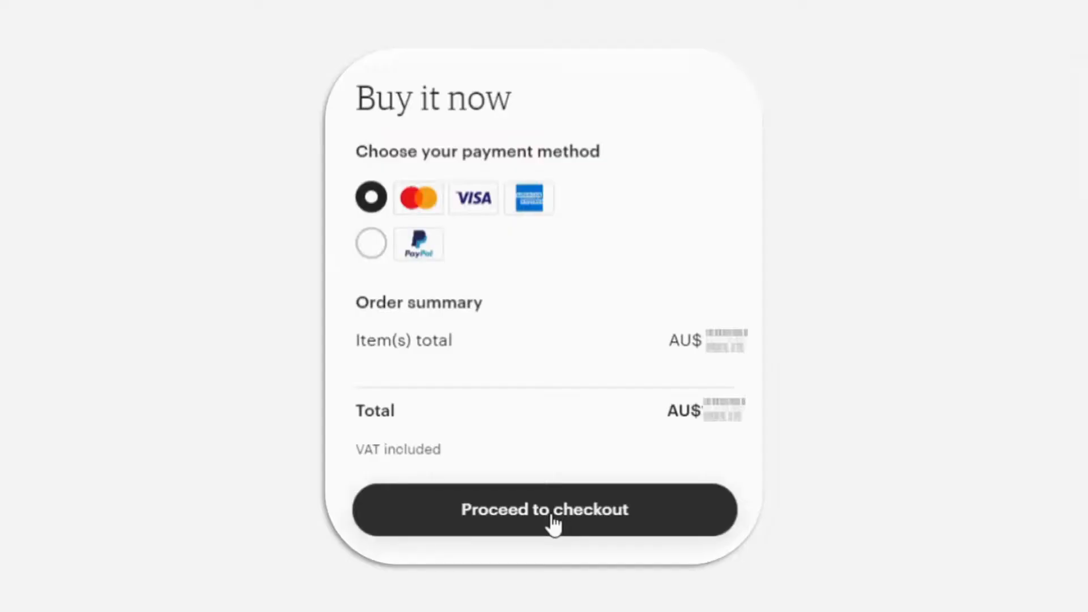
pyautogui.click(554, 524)
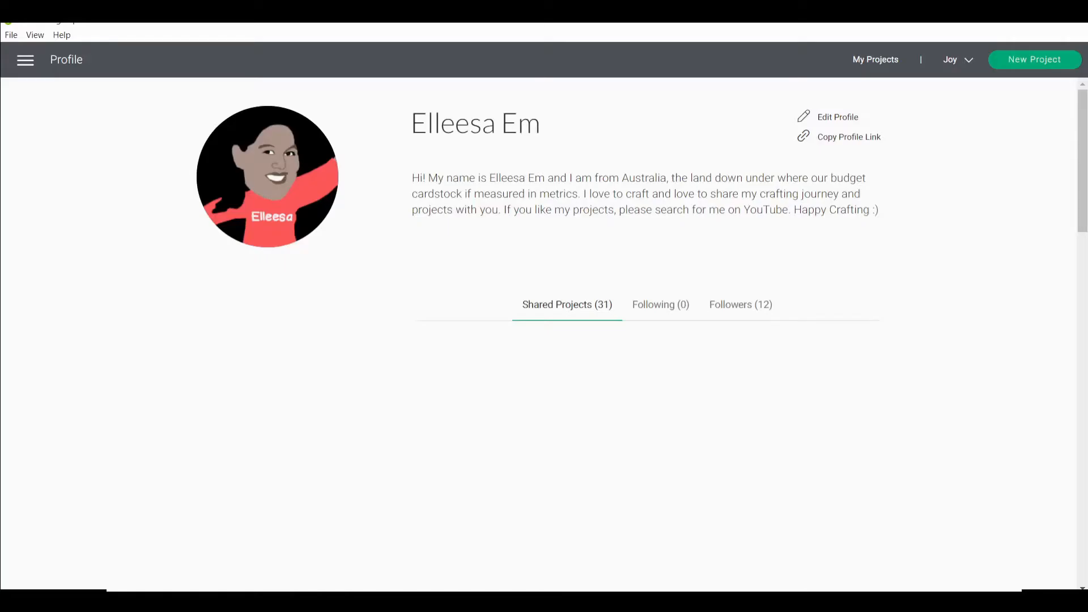
# Start a new project and set the canvas units to Metric in the Design Space settings.
pyautogui.click(1016, 65)
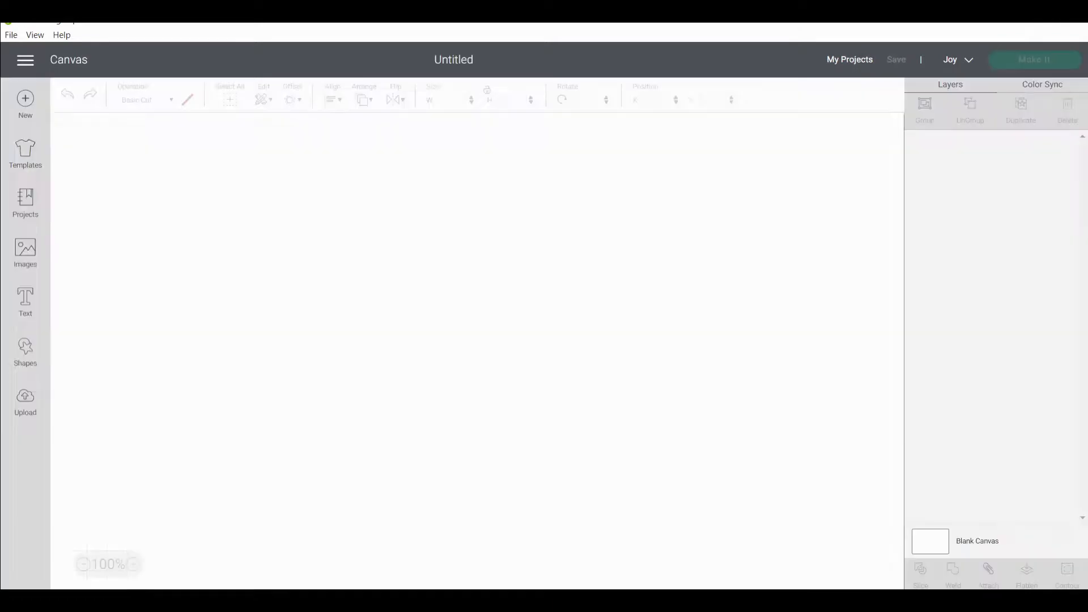
pyautogui.click(25, 66)
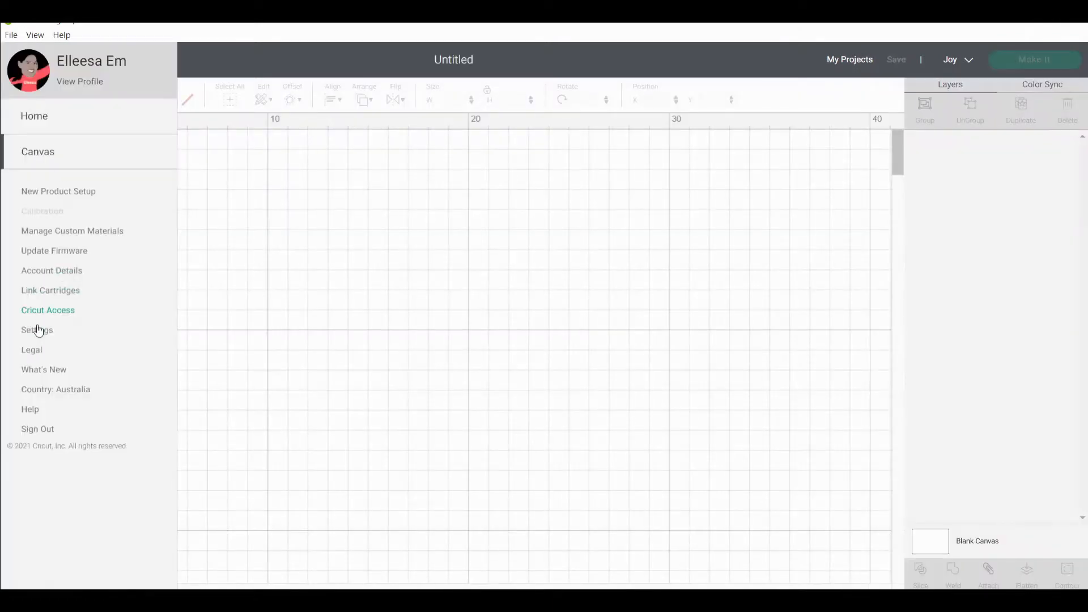
pyautogui.click(73, 348)
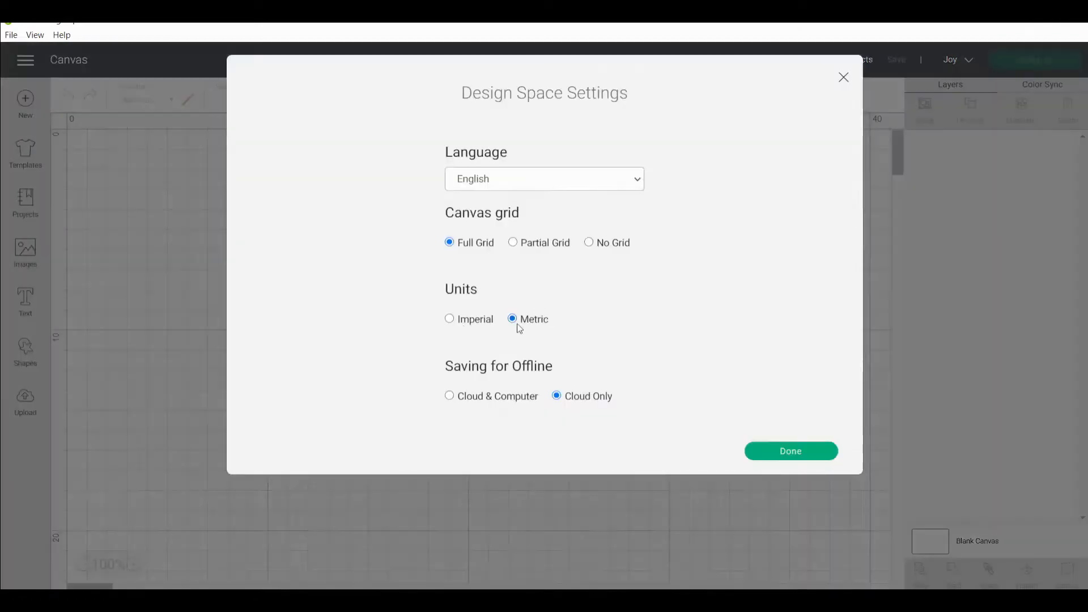
pyautogui.click(450, 320)
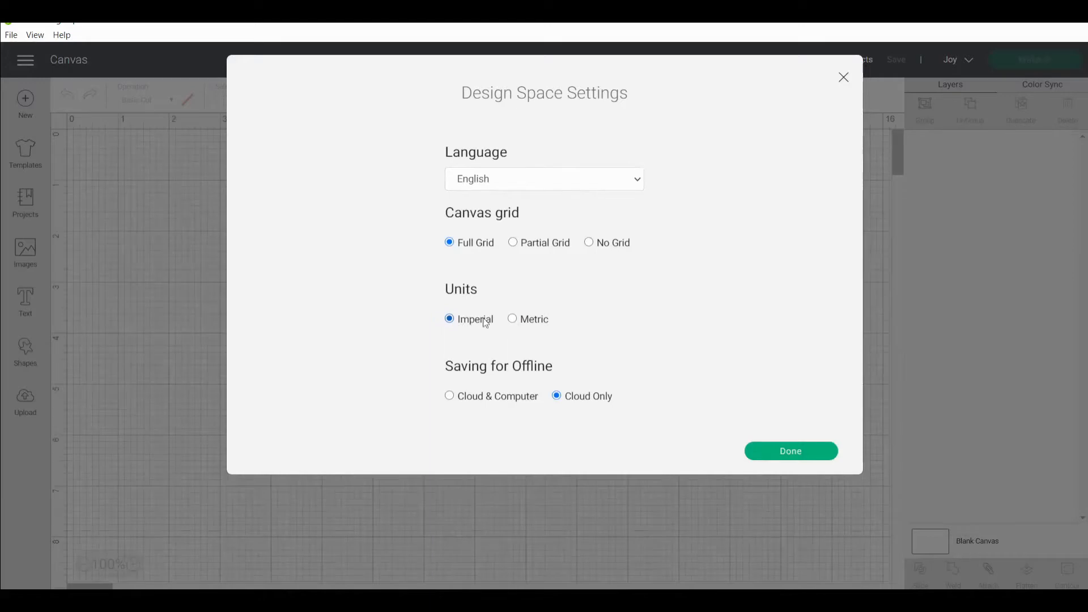
pyautogui.click(515, 322)
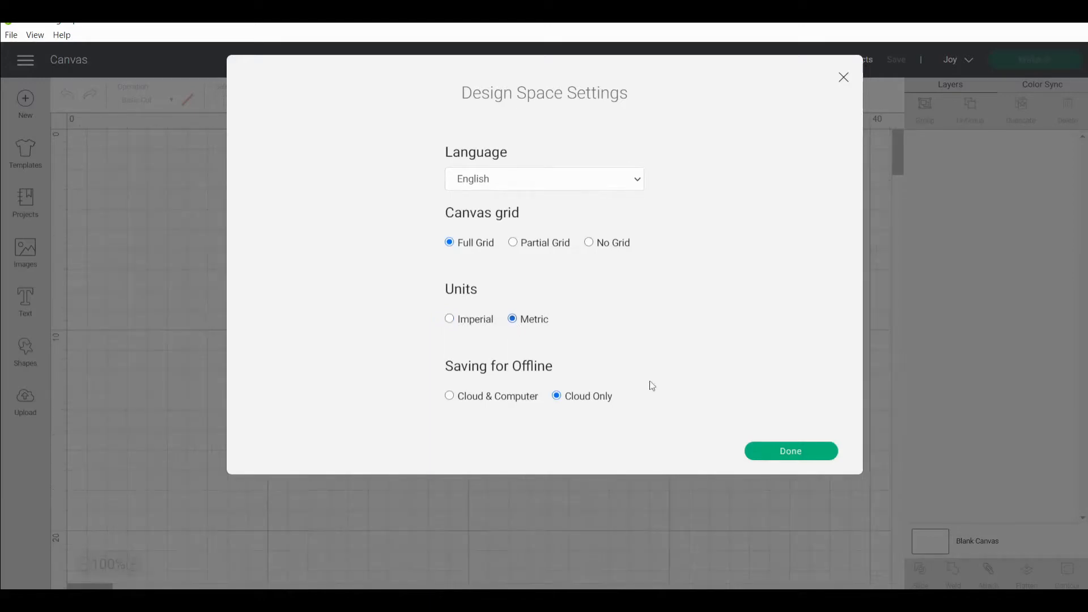
pyautogui.click(791, 451)
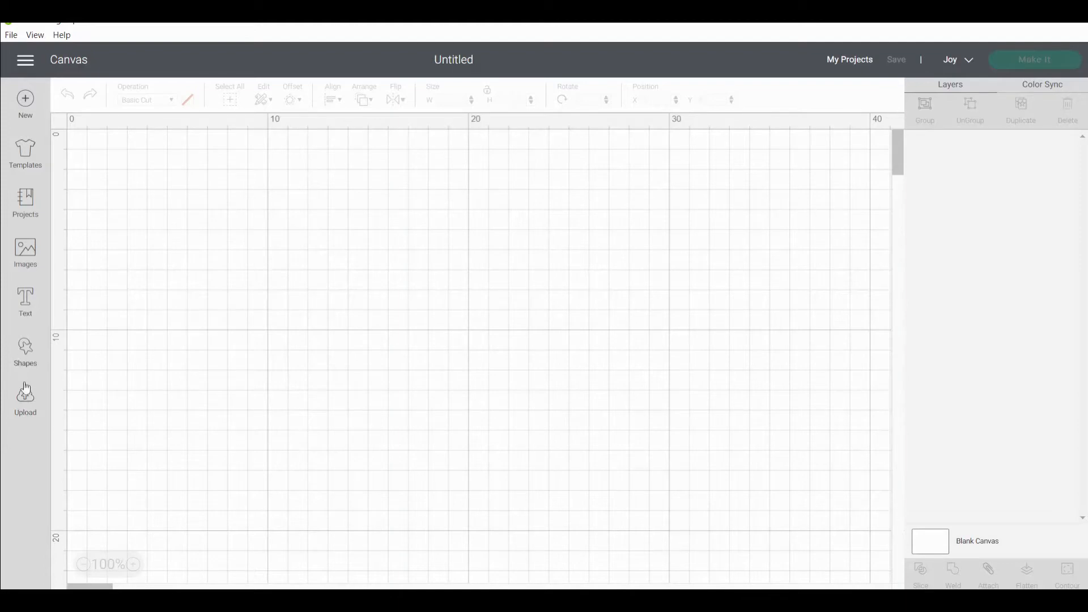
# Upload MetricsA6Cards.svg as a cut image and add it to the canvas.
pyautogui.click(25, 399)
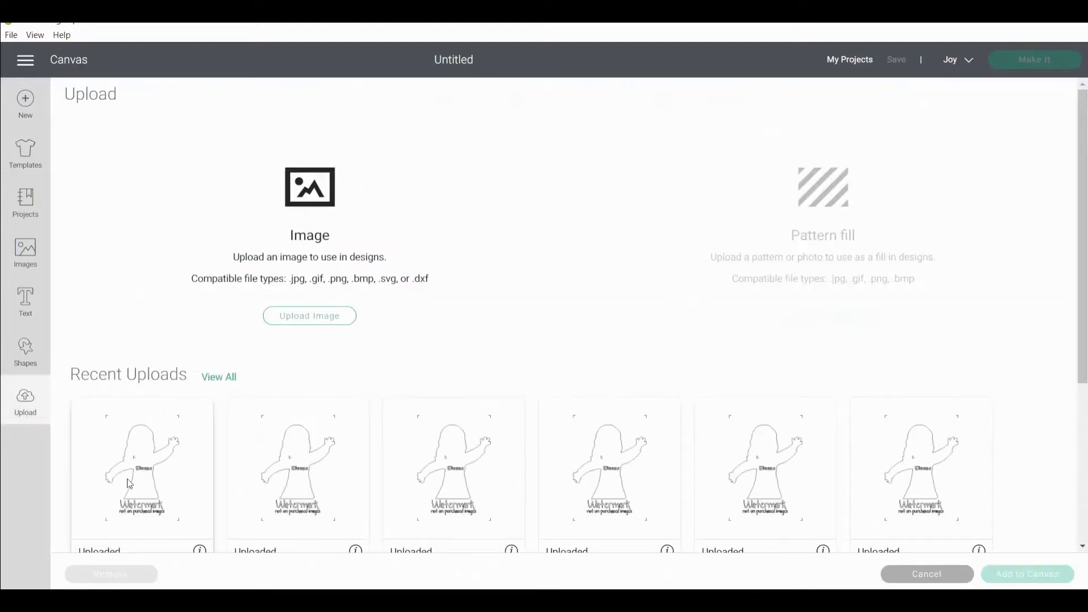
pyautogui.click(335, 316)
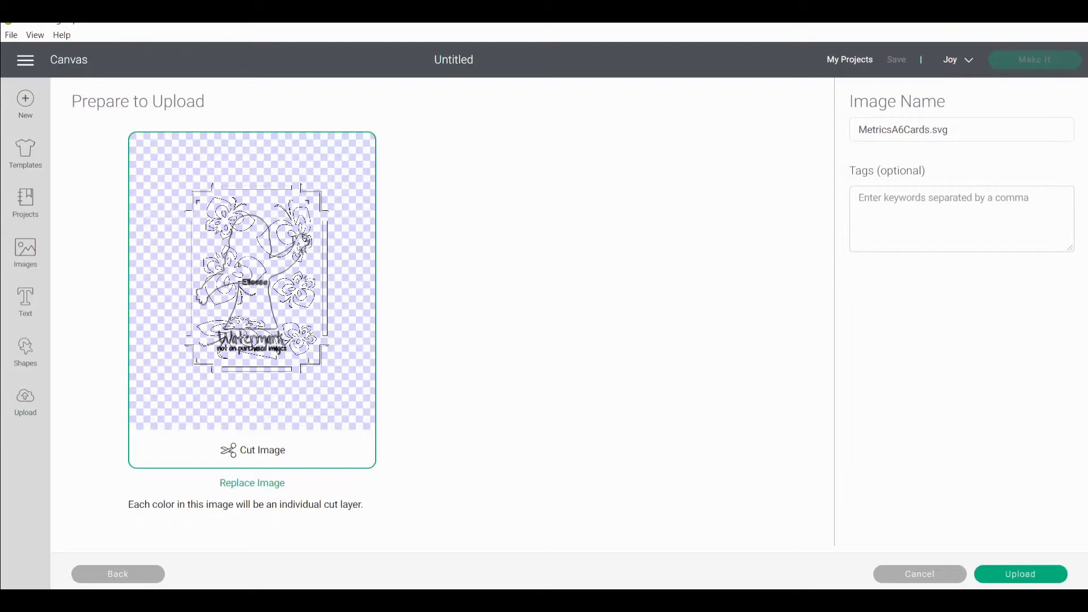
pyautogui.click(1038, 575)
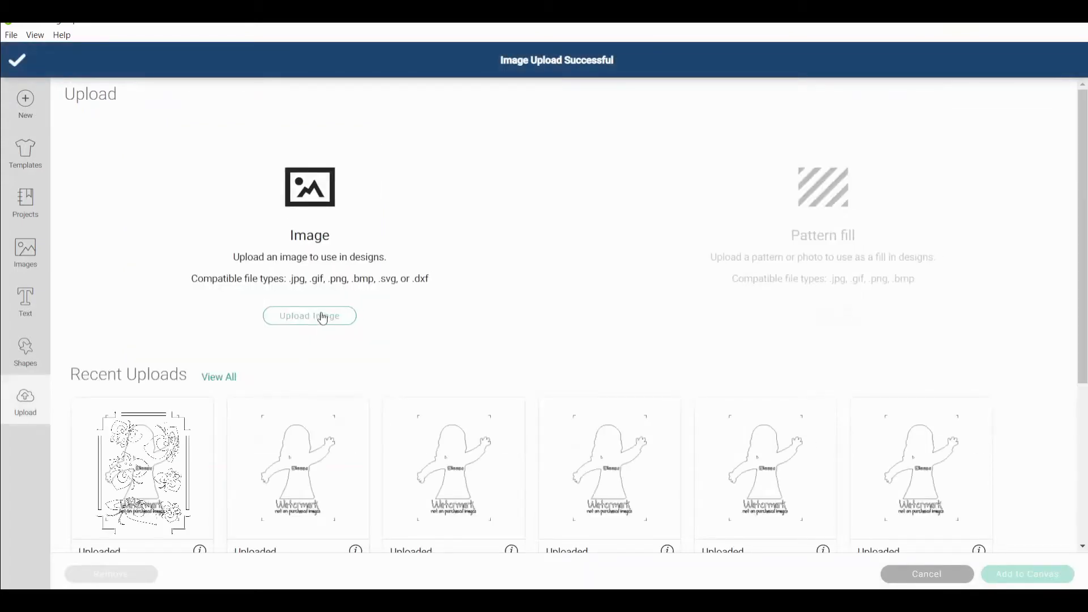
pyautogui.click(141, 477)
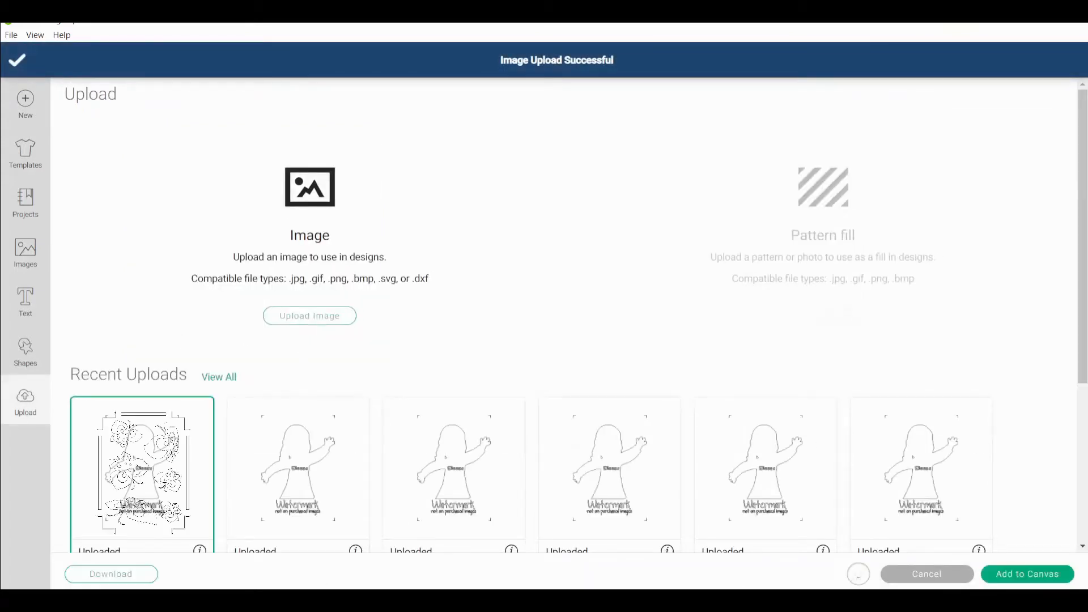
pyautogui.click(1027, 574)
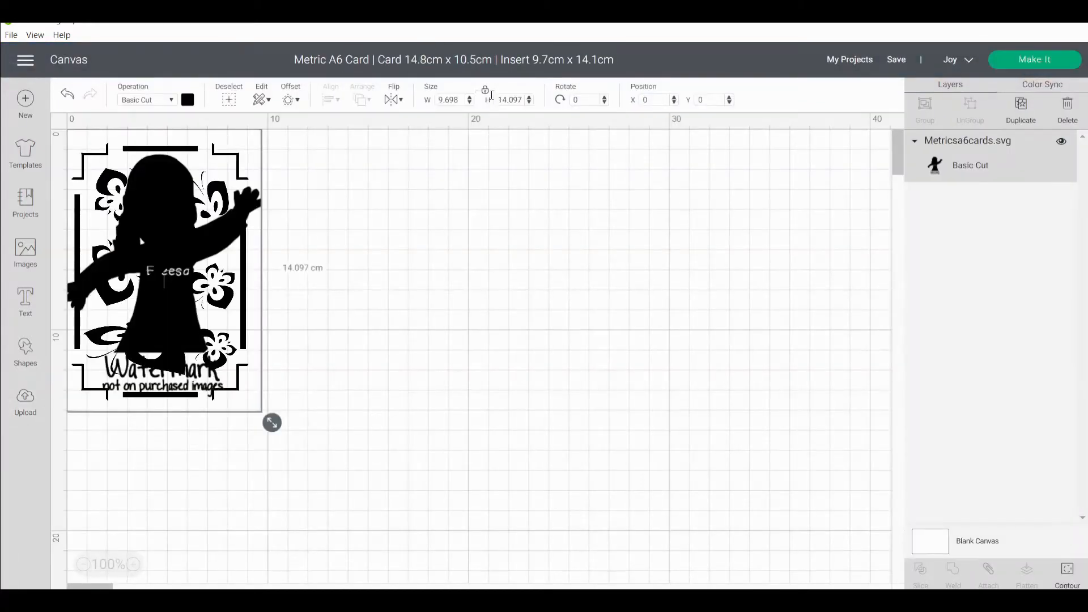
# Set the card design's width to 9.7 cm and, with the proportions unlocked, its height to 14.1 cm.
pyautogui.click(457, 100)
pyautogui.write('9.7')
pyautogui.press('Return')
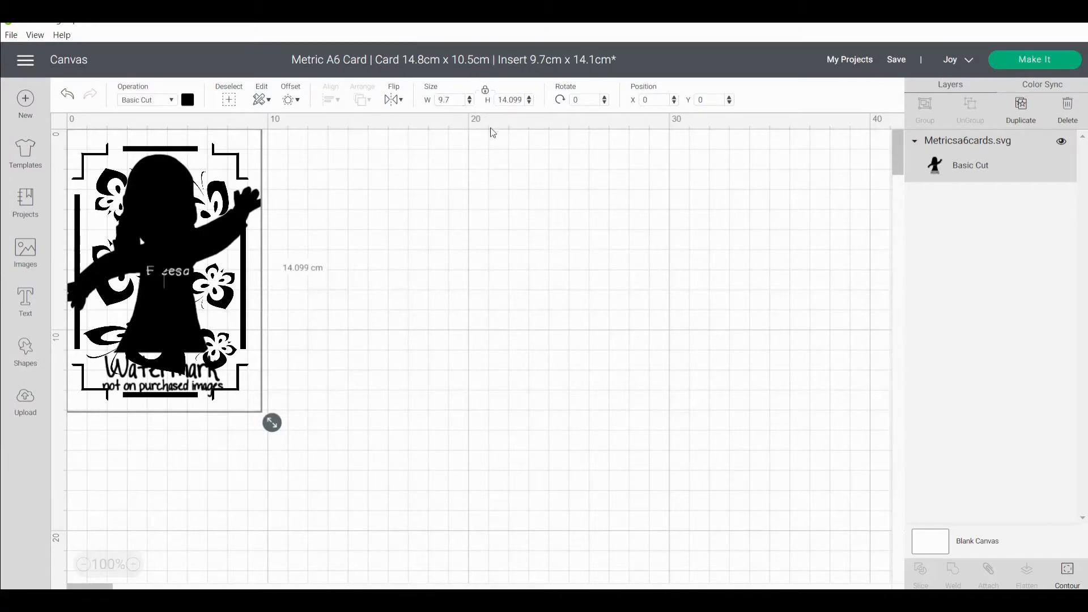
pyautogui.click(485, 91)
pyautogui.click(501, 100)
pyautogui.write('1')
pyautogui.press('Return')
# Add a square shape and place it on the empty canvas beside the card design.
pyautogui.click(25, 351)
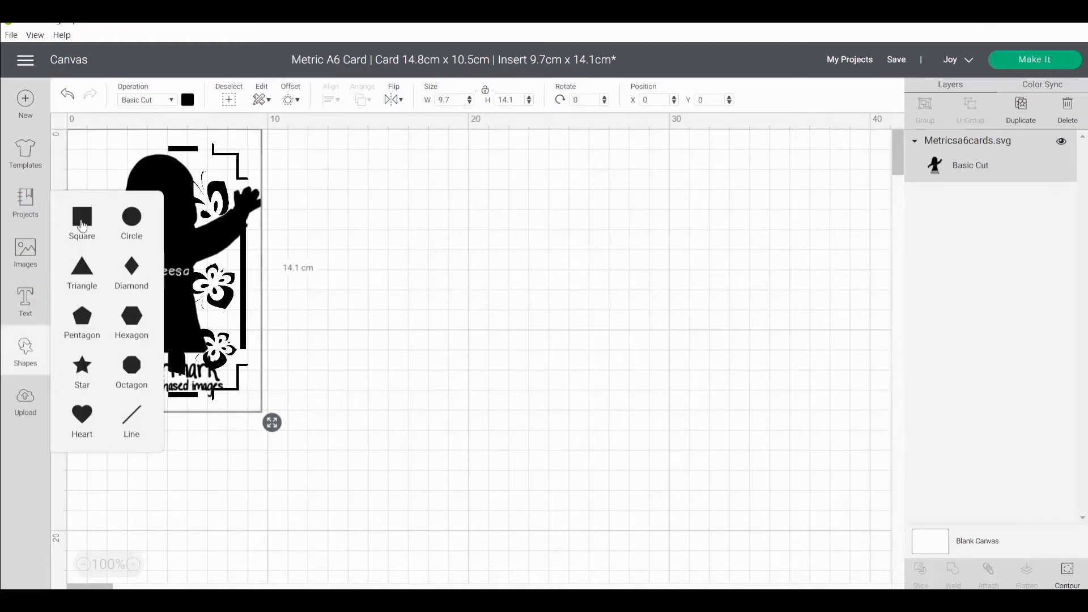
pyautogui.click(82, 226)
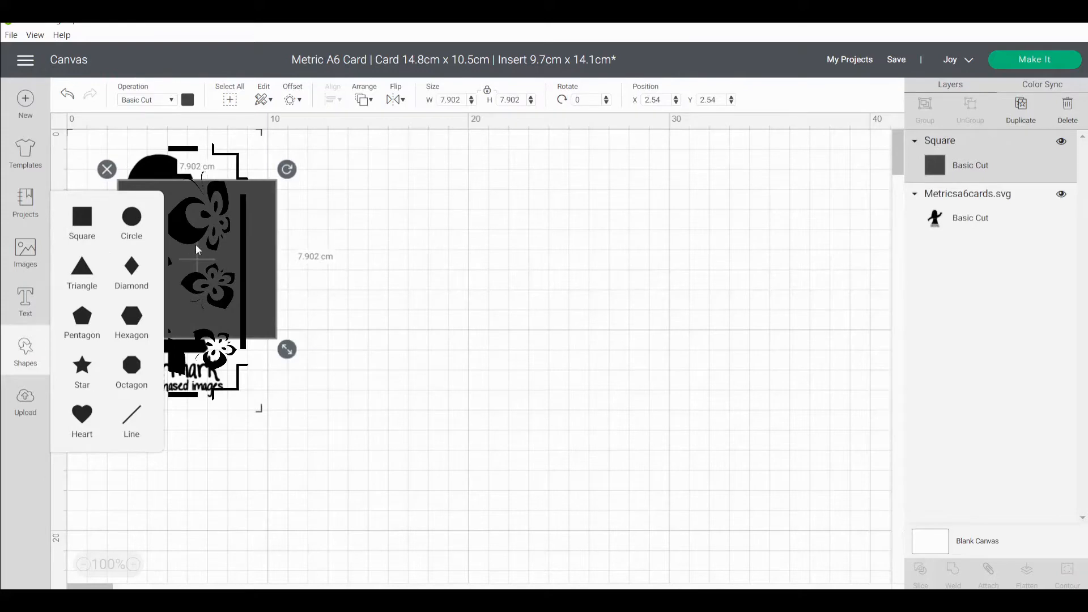
pyautogui.moveTo(248, 247); pyautogui.dragTo(416, 261)
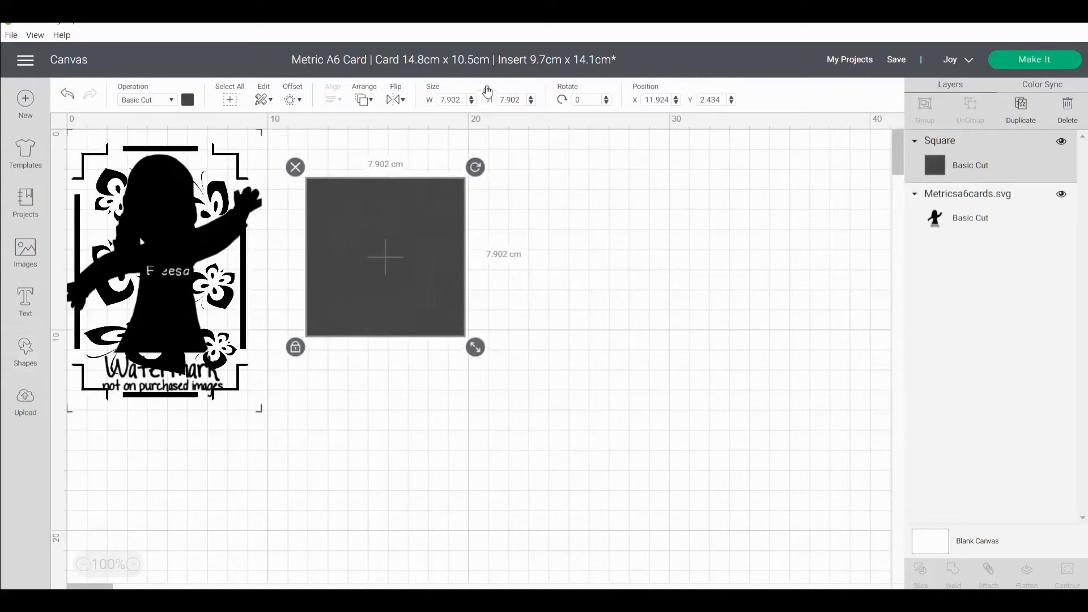
# Resize the square with unlocked proportions to 9.7 cm wide and 14.1 cm high for the card insert.
pyautogui.click(450, 99)
pyautogui.write('9.7')
pyautogui.press('Return')
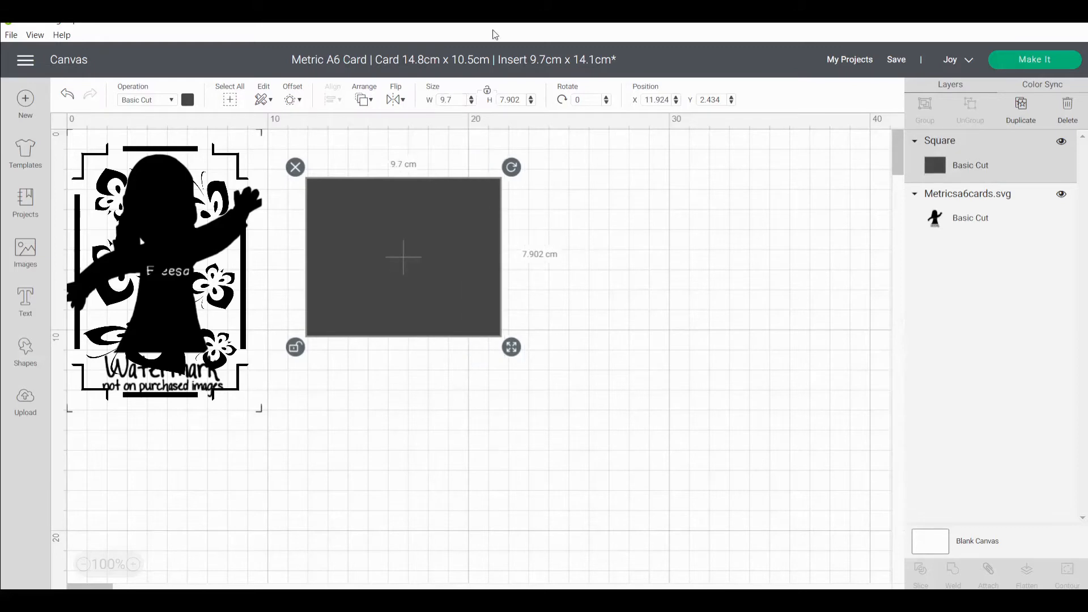
pyautogui.moveTo(522, 101); pyautogui.dragTo(307, 98)
pyautogui.write('14.1')
pyautogui.press('Return')
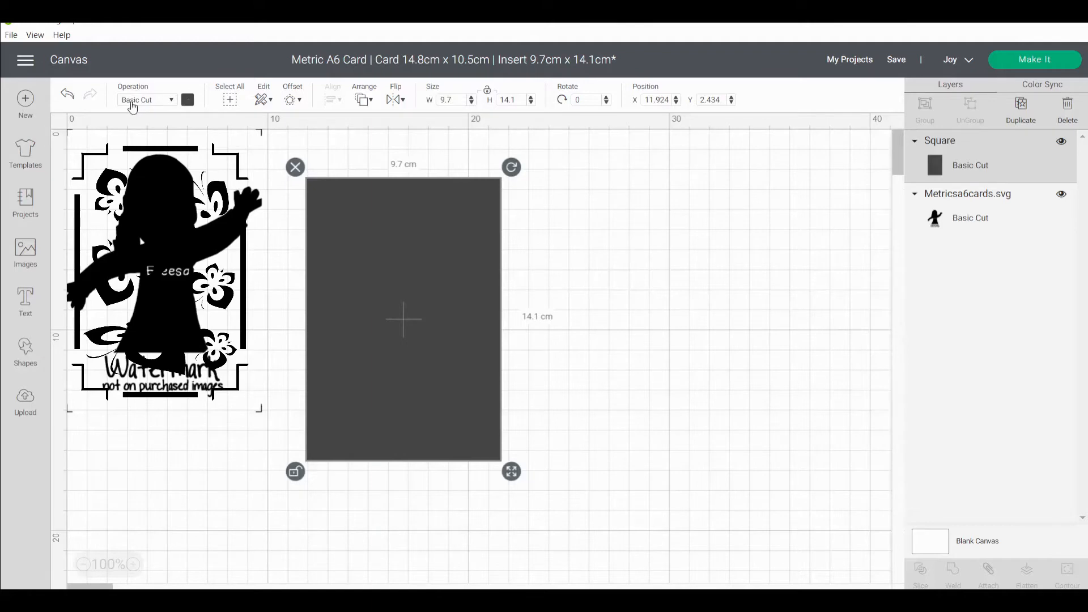
# Color the insert rectangle light purple and move it to the upper edge of the canvas at about X 12.03, Y 0.
pyautogui.click(187, 101)
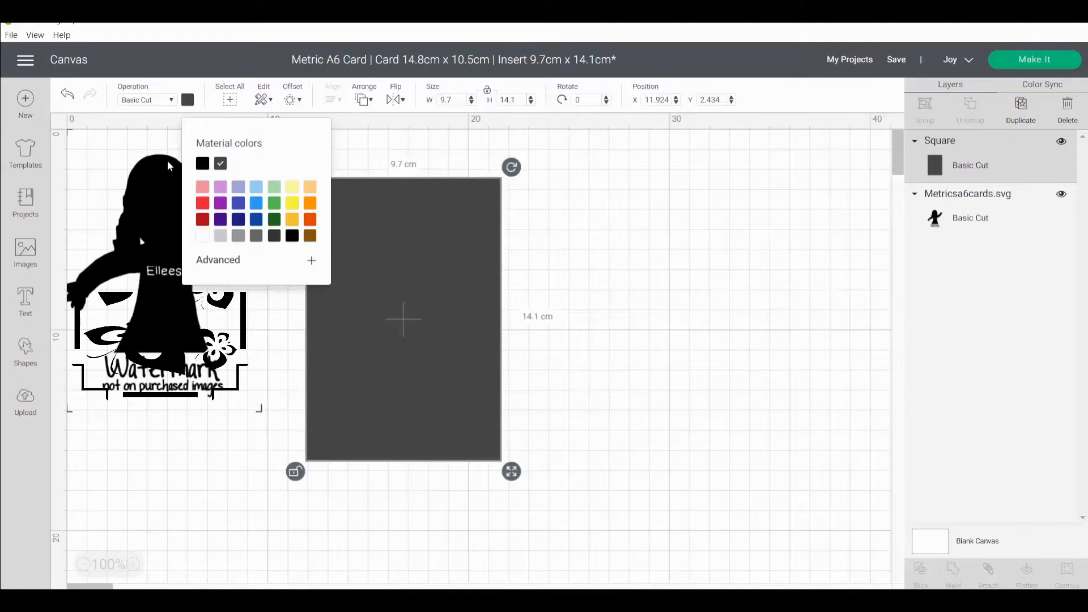
pyautogui.click(221, 188)
pyautogui.click(662, 352)
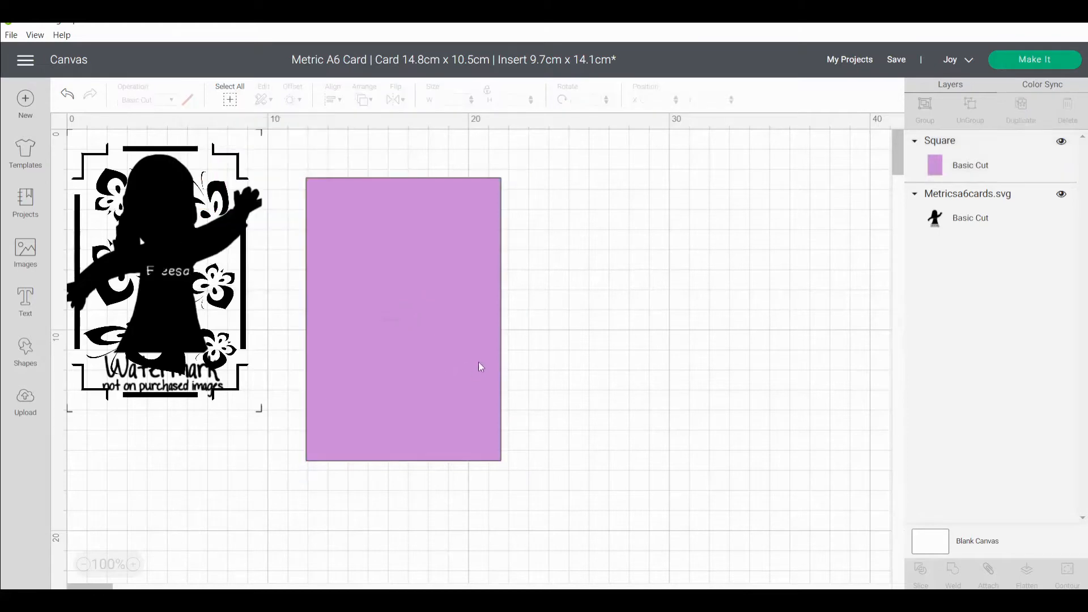
pyautogui.moveTo(442, 367); pyautogui.dragTo(444, 288)
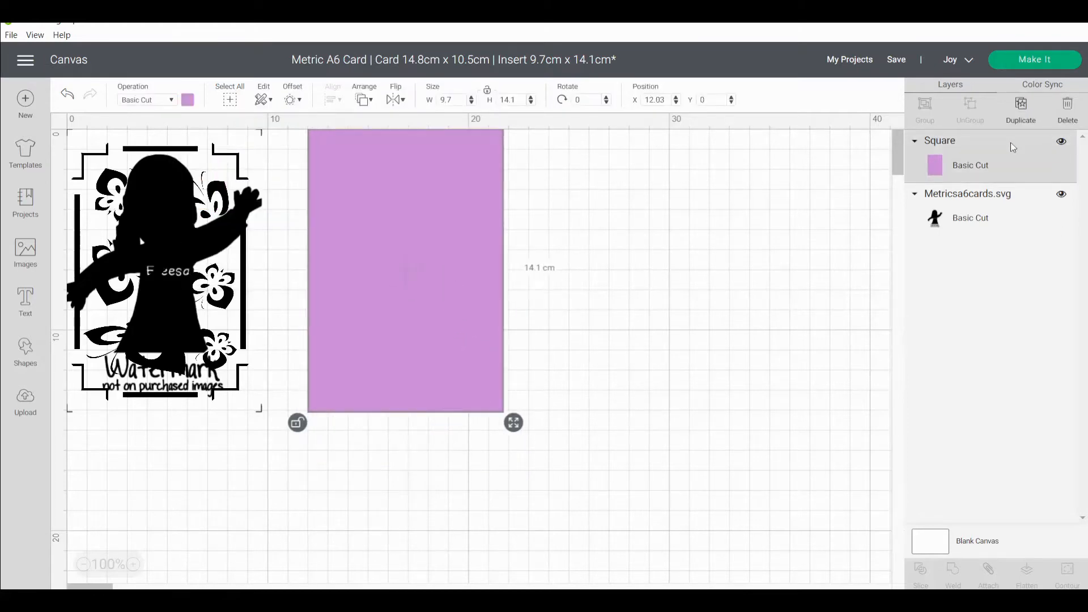
# Hide the insert rectangle's layer and show it again.
pyautogui.click(1060, 141)
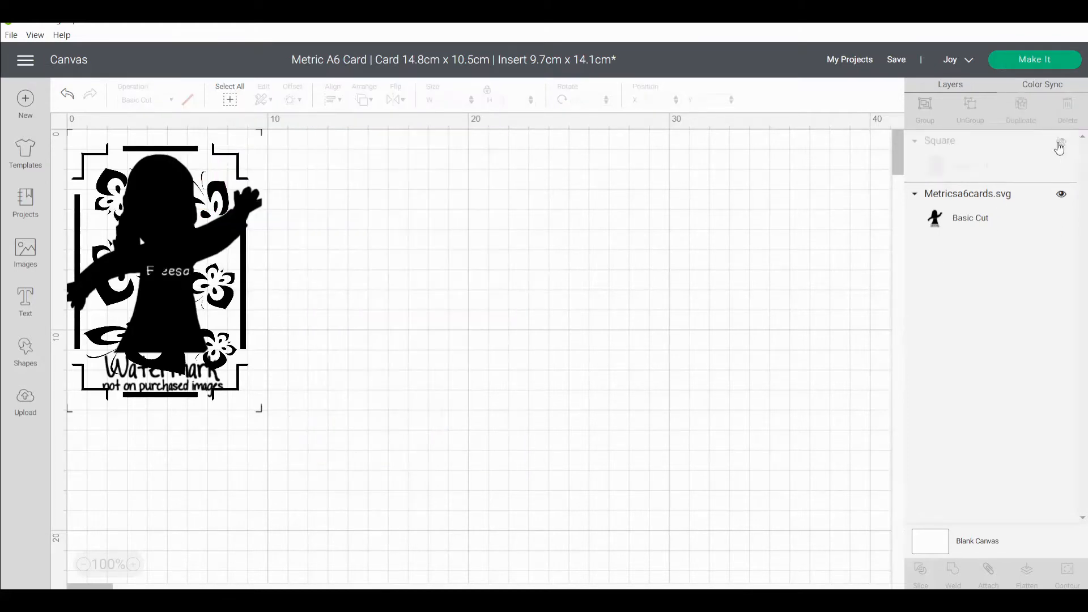
pyautogui.click(1060, 142)
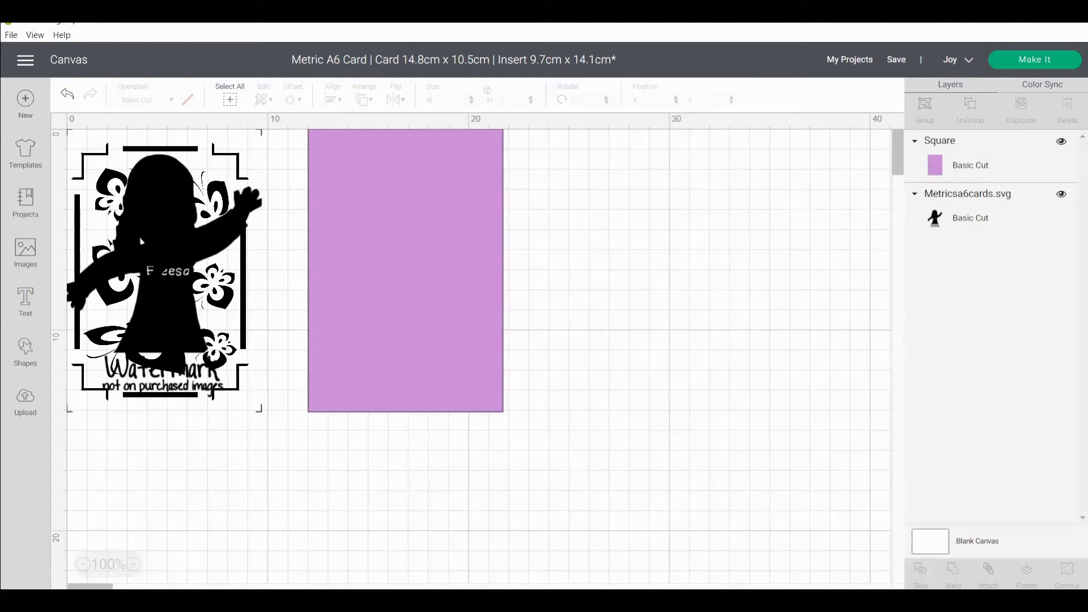
# Send the project to mat preparation and choose Multiple Ways for loading the materials.
pyautogui.click(1030, 61)
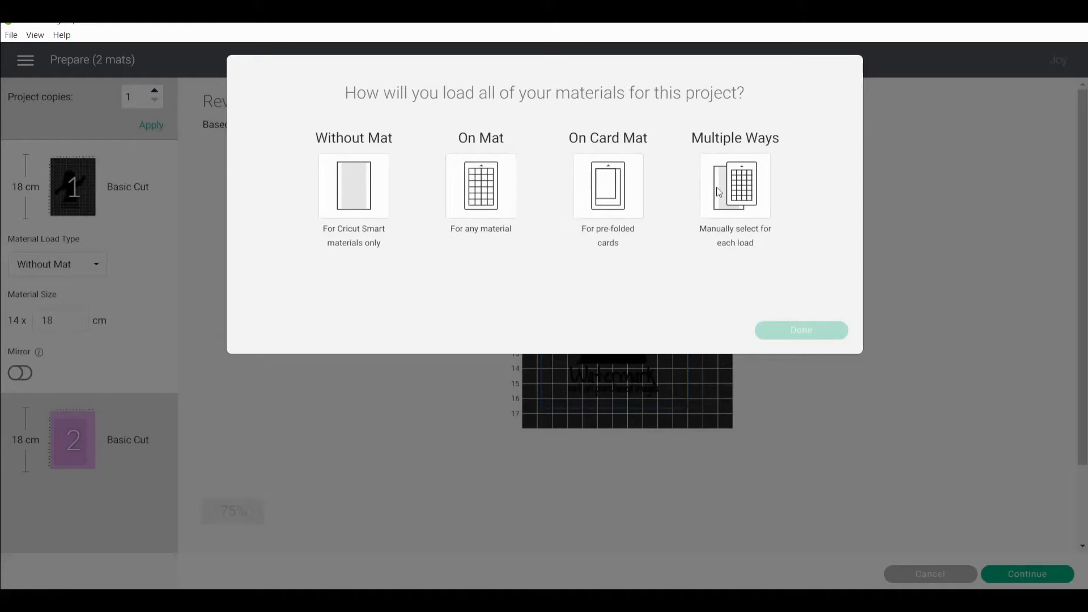
pyautogui.click(734, 186)
pyautogui.click(786, 340)
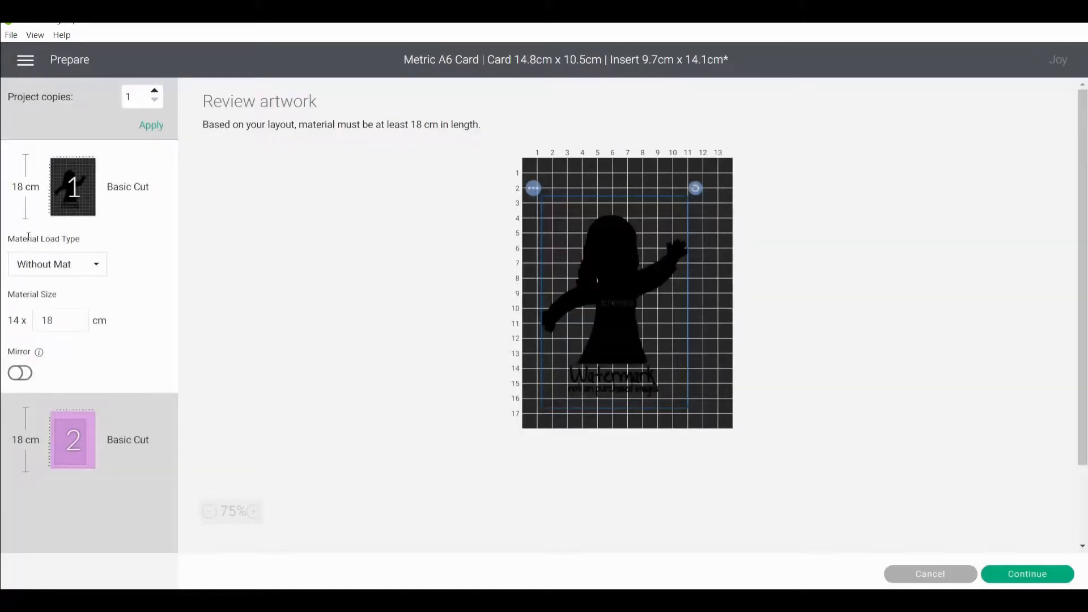
# Set the card design's load type to On Card Mat and the insert's to On Mat, and continue to the Make stage.
pyautogui.click(43, 264)
pyautogui.click(51, 329)
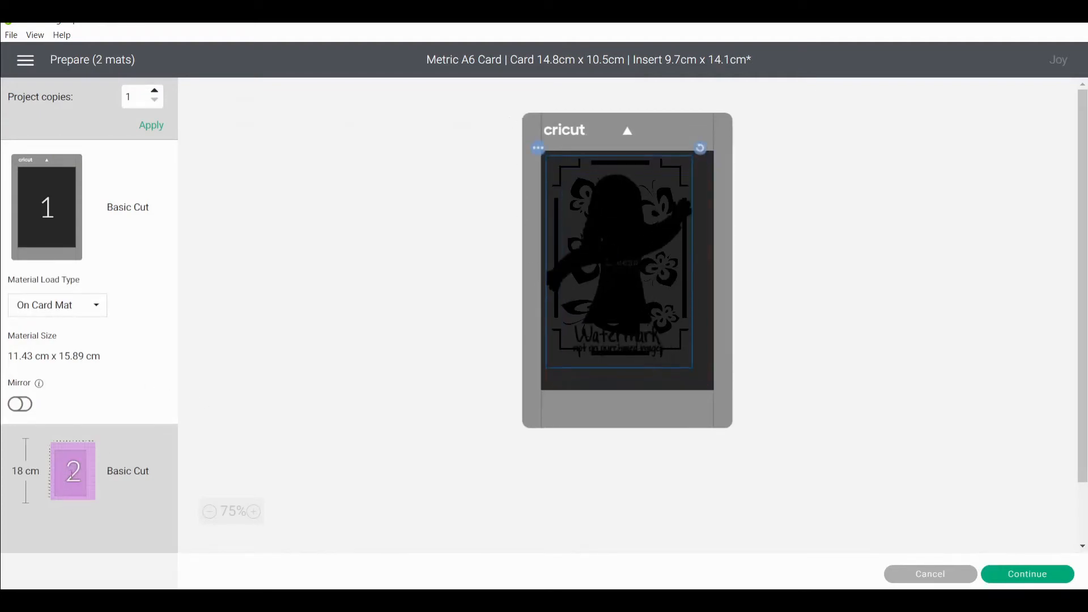
pyautogui.click(72, 471)
pyautogui.click(72, 400)
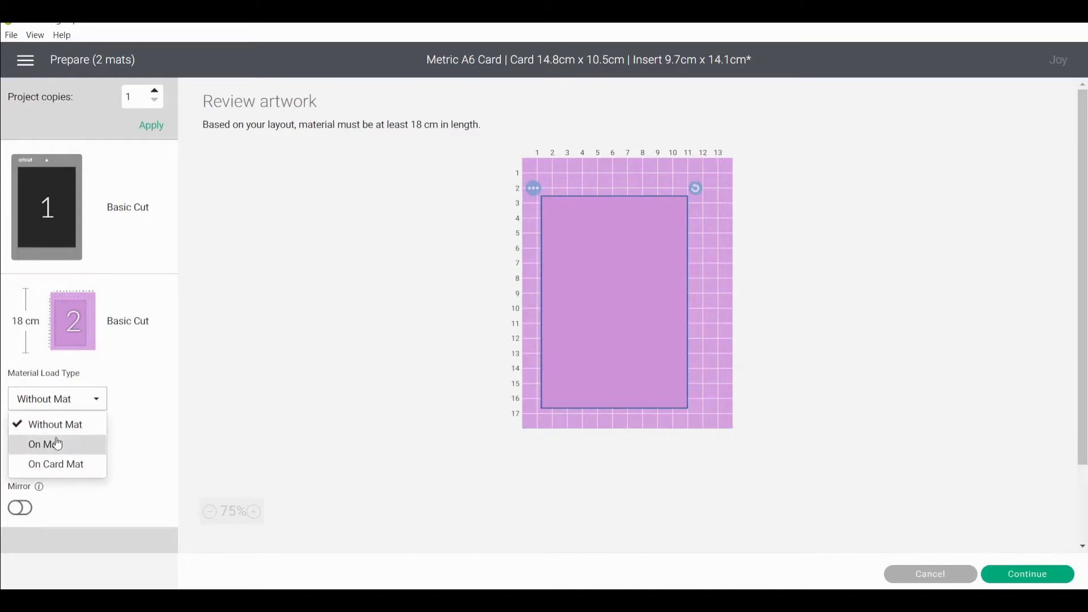
pyautogui.click(57, 444)
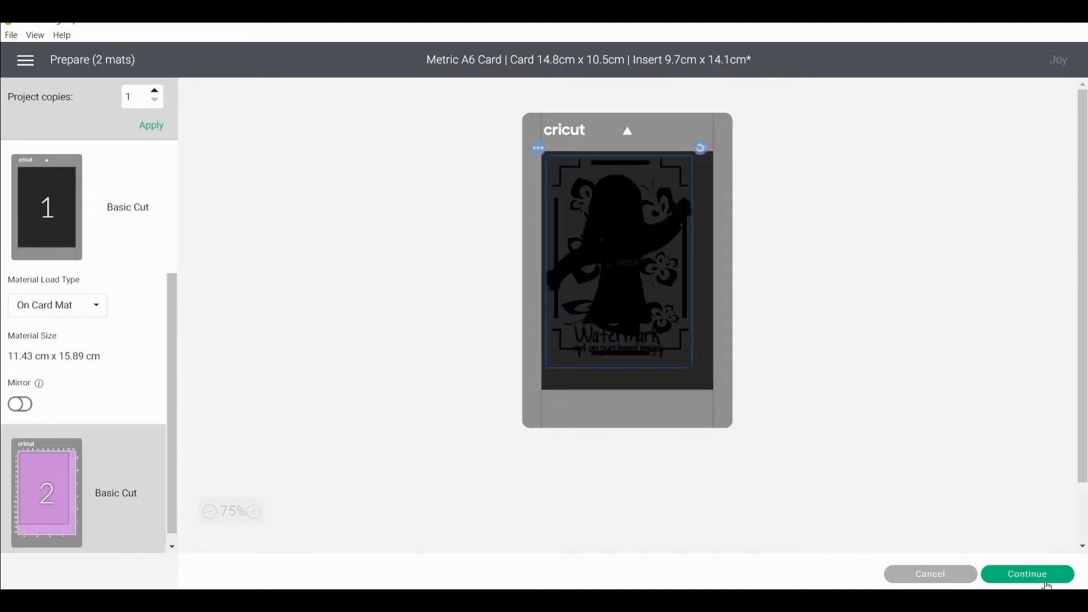
pyautogui.click(1026, 574)
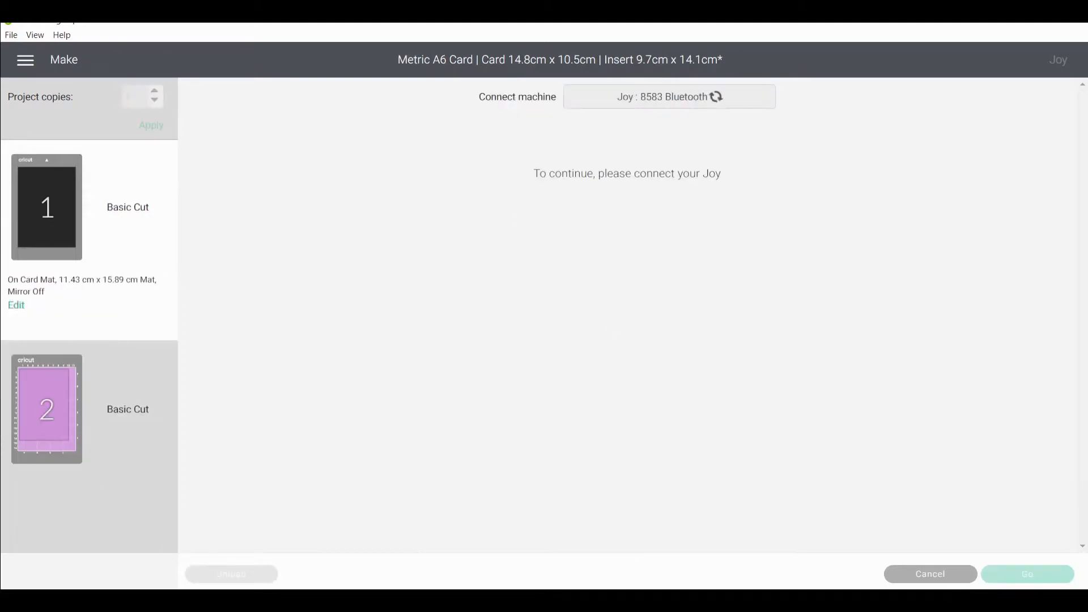